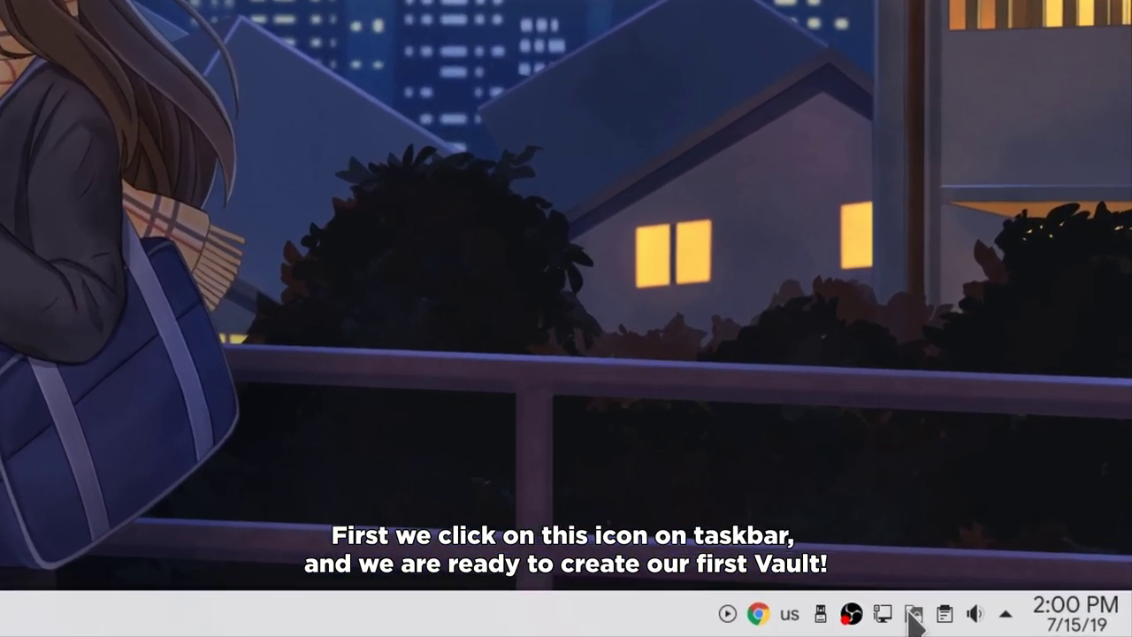
# Start a new vault named 'Super Secret' with CryFS encryption and pass the security notice.
pyautogui.click(912, 614)
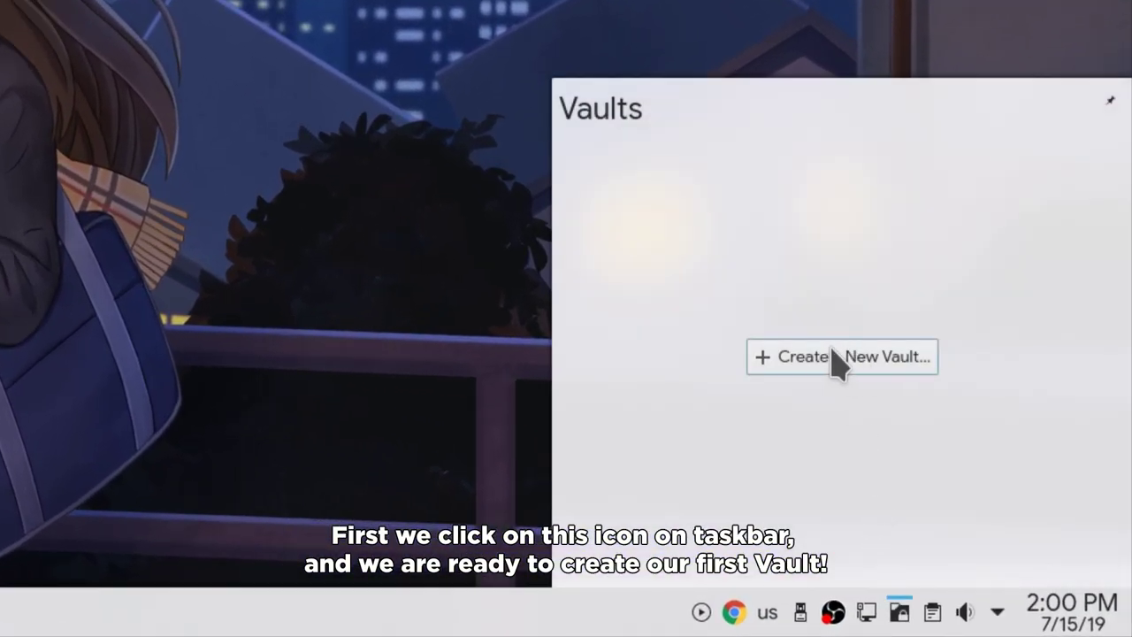
pyautogui.click(835, 358)
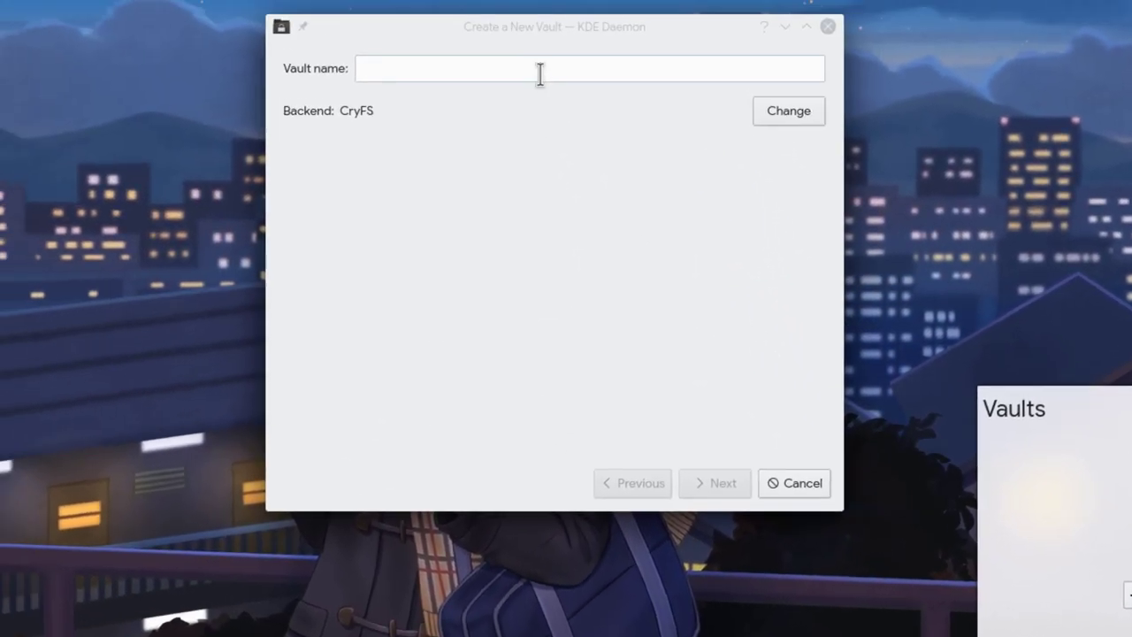
pyautogui.click(537, 70)
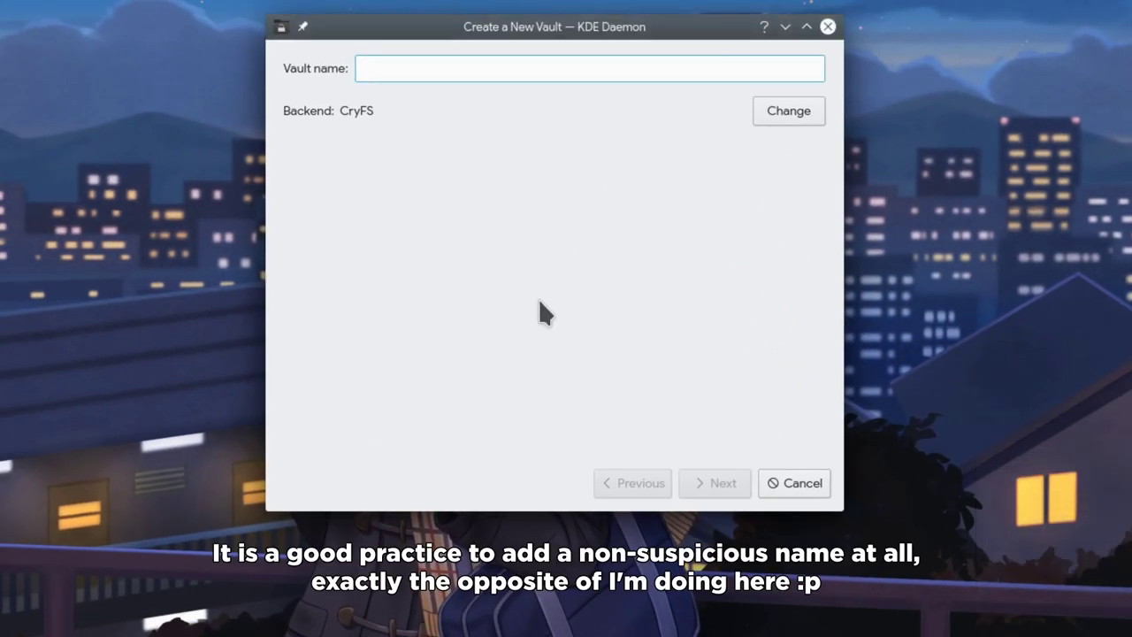
pyautogui.write('Super ')
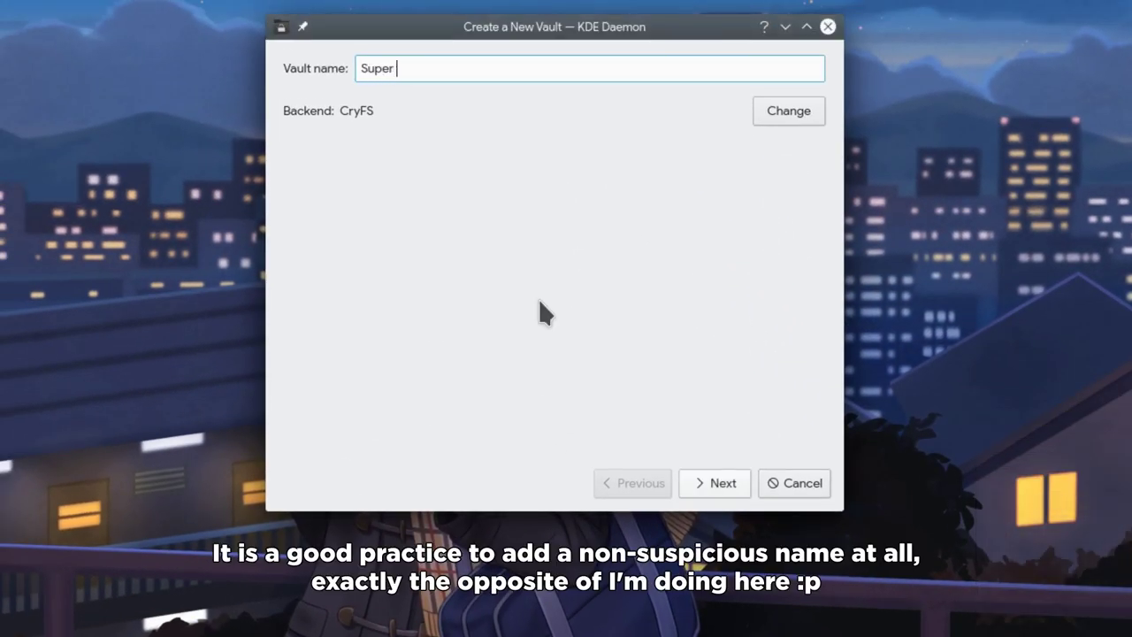
pyautogui.write('Secret')
pyautogui.click(790, 115)
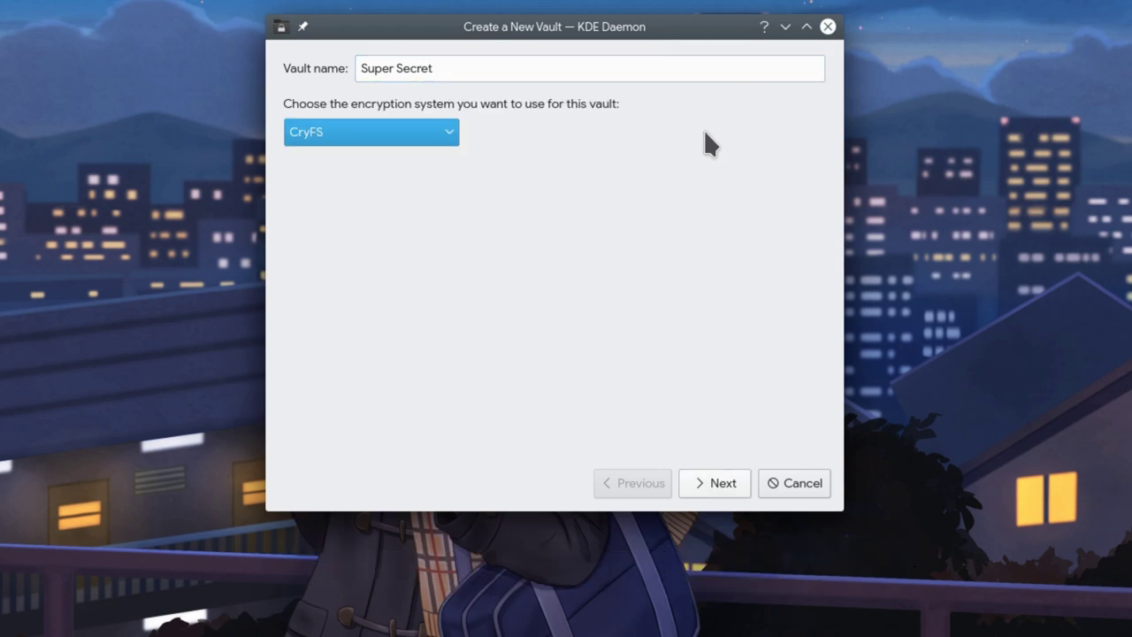
pyautogui.click(437, 131)
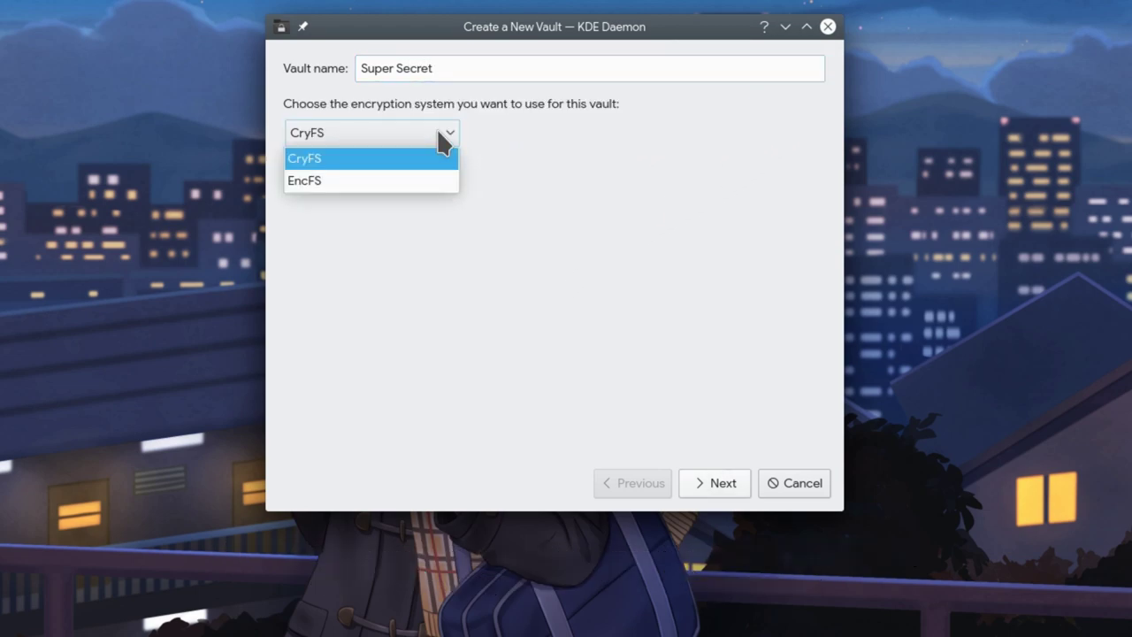
pyautogui.click(389, 163)
pyautogui.click(695, 482)
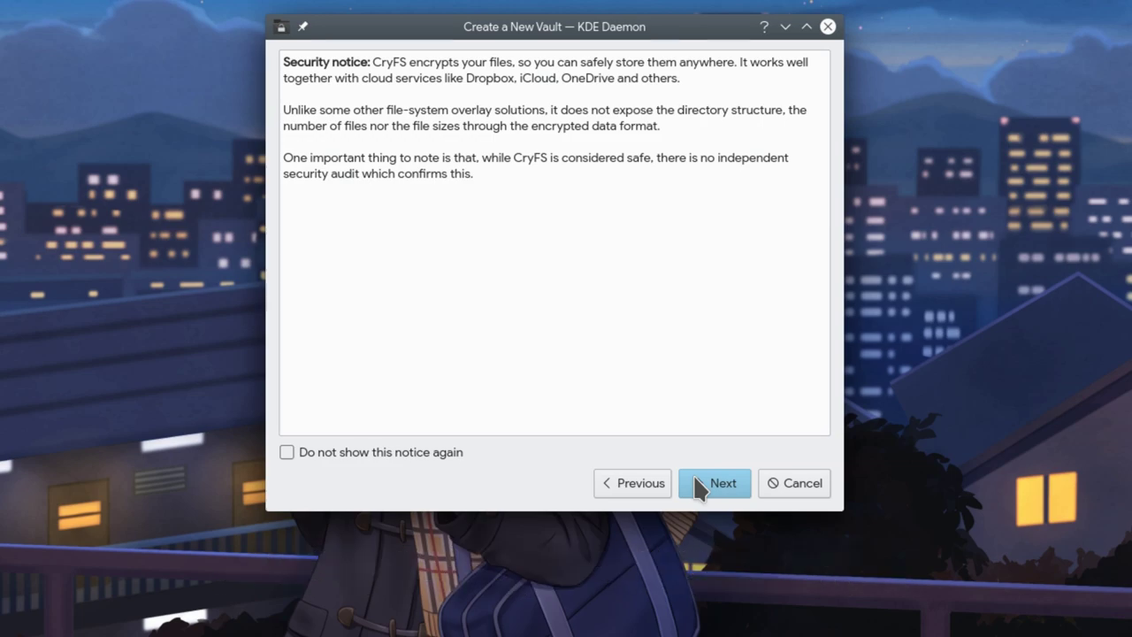
pyautogui.click(696, 485)
# Enter the vault password and confirm it in the verify field.
pyautogui.click(478, 114)
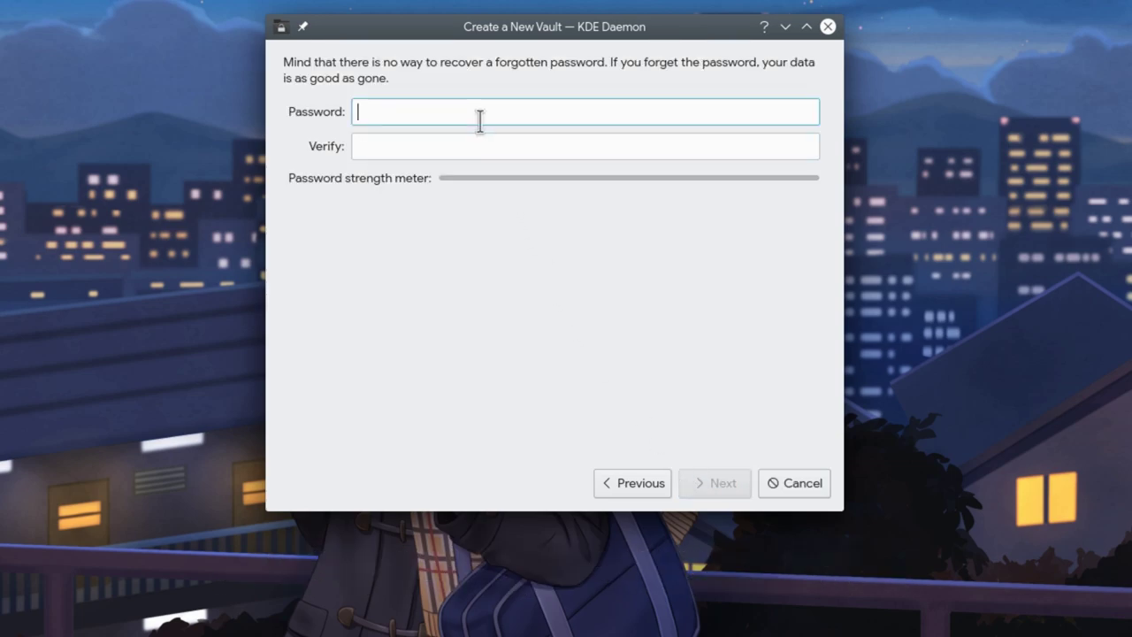
pyautogui.write('pass')
pyautogui.press('Tab')
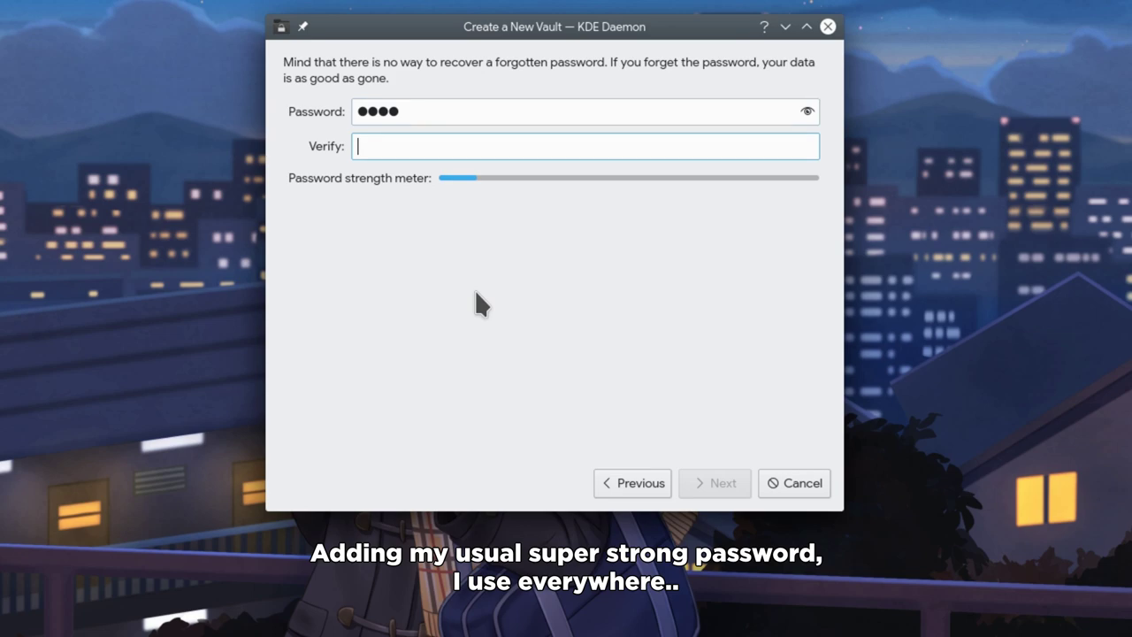
pyautogui.write('pass')
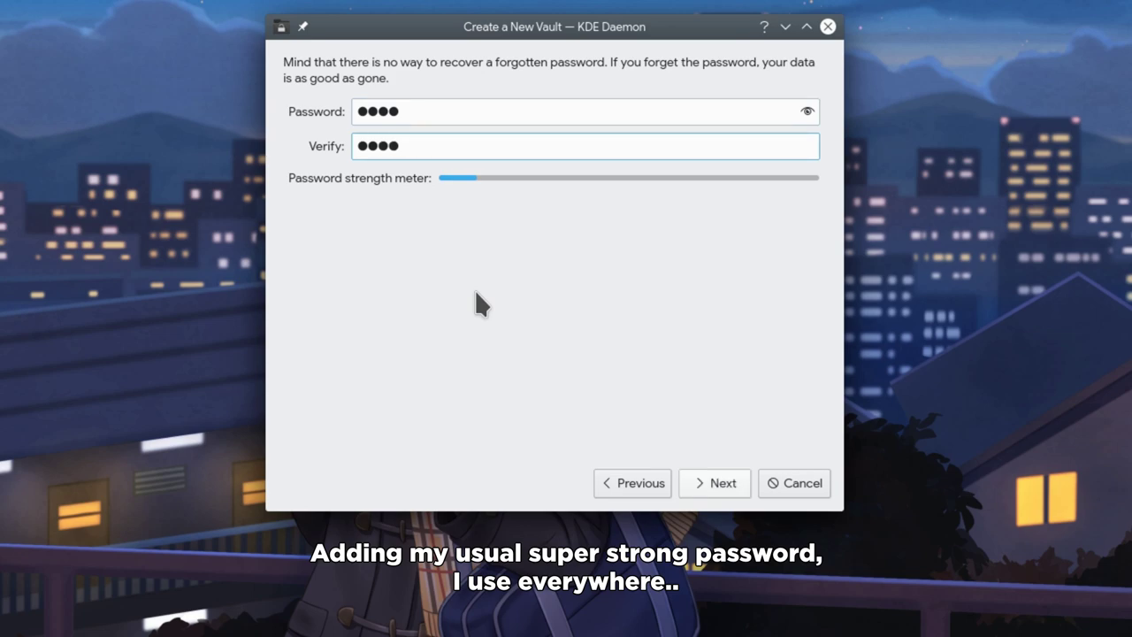
# Keep the default storage locations and the default cipher, then create the Super Secret vault.
pyautogui.click(713, 483)
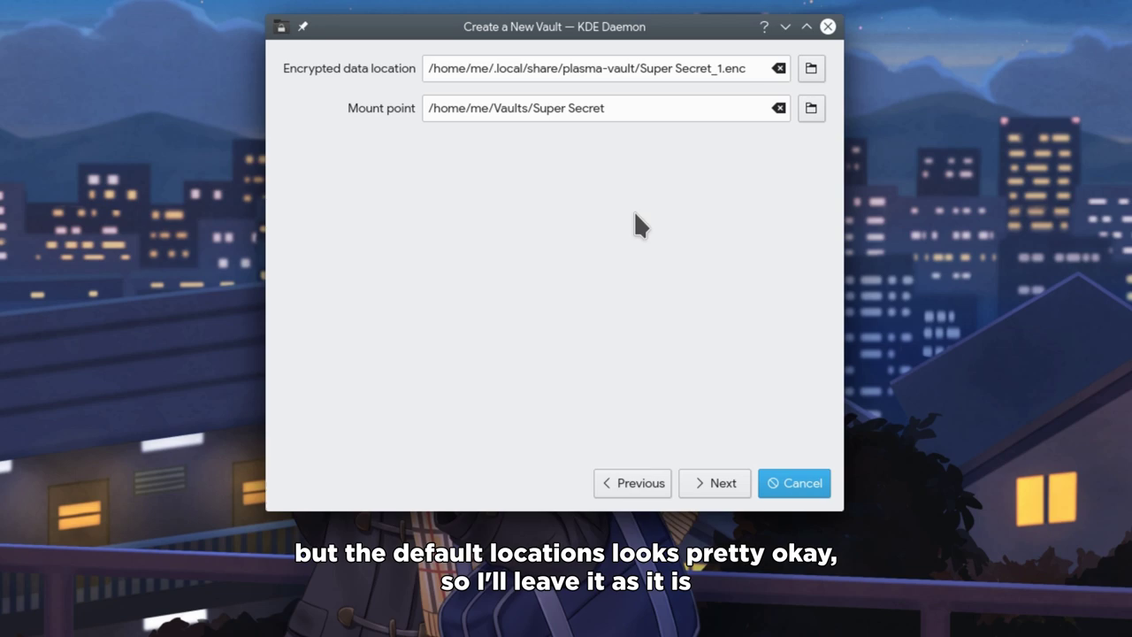
pyautogui.click(713, 490)
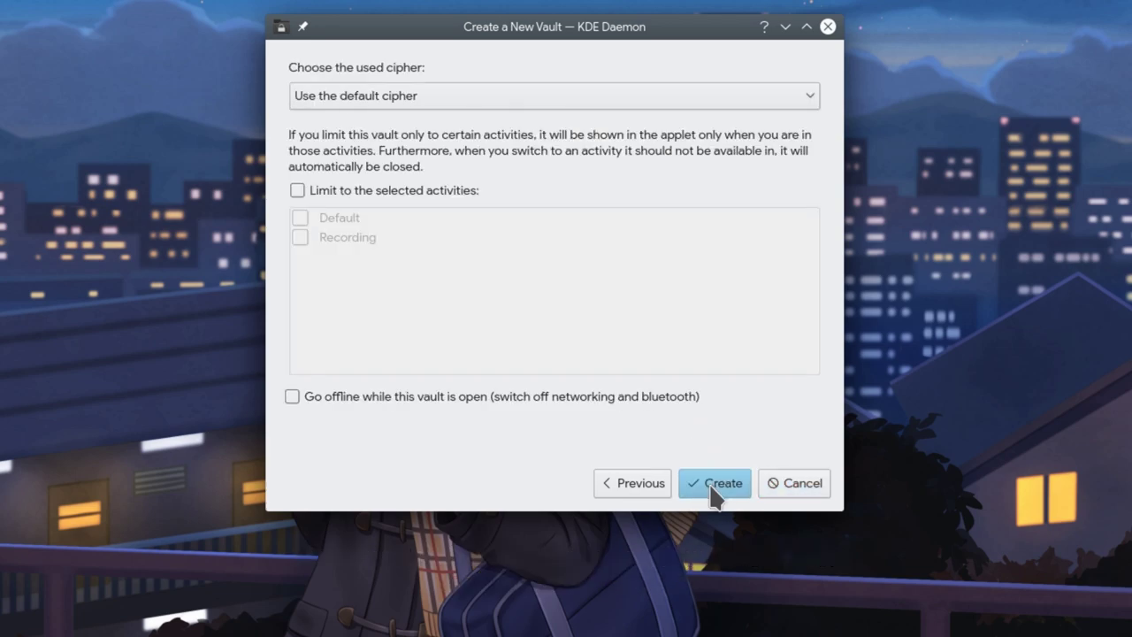
pyautogui.click(603, 93)
pyautogui.scroll(-3, 513, 265)
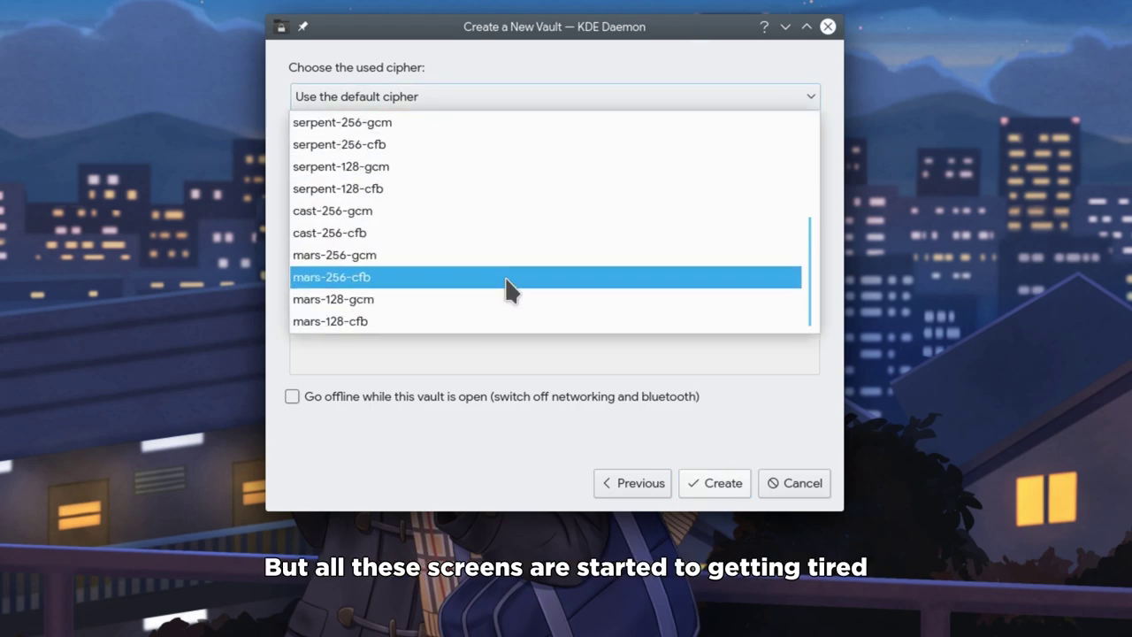
pyautogui.scroll(3, 491, 265)
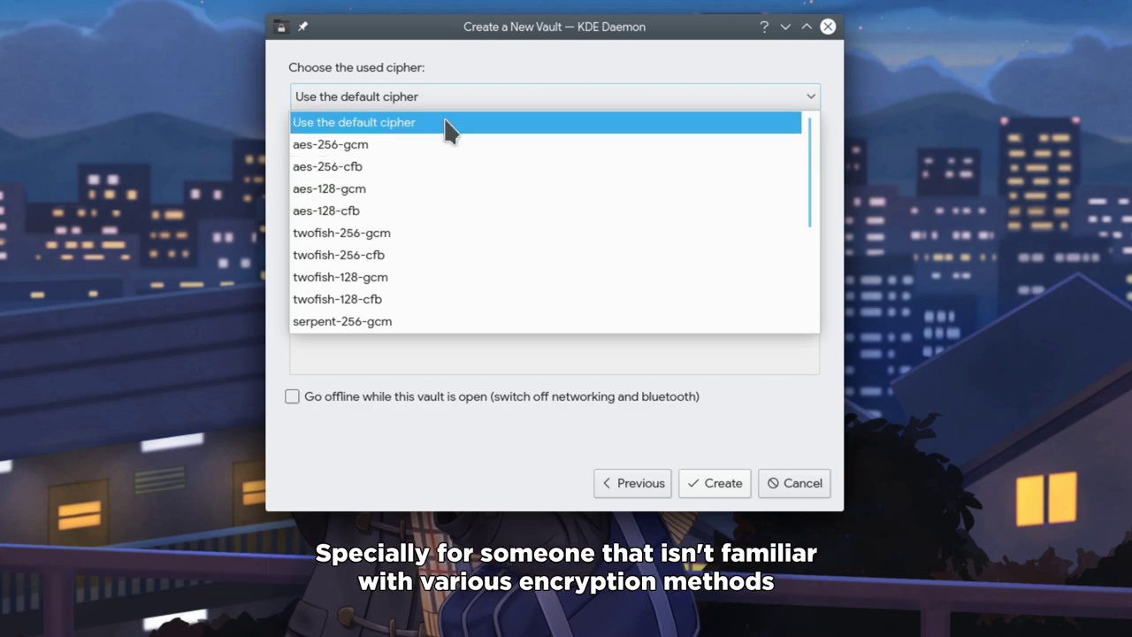
pyautogui.click(445, 123)
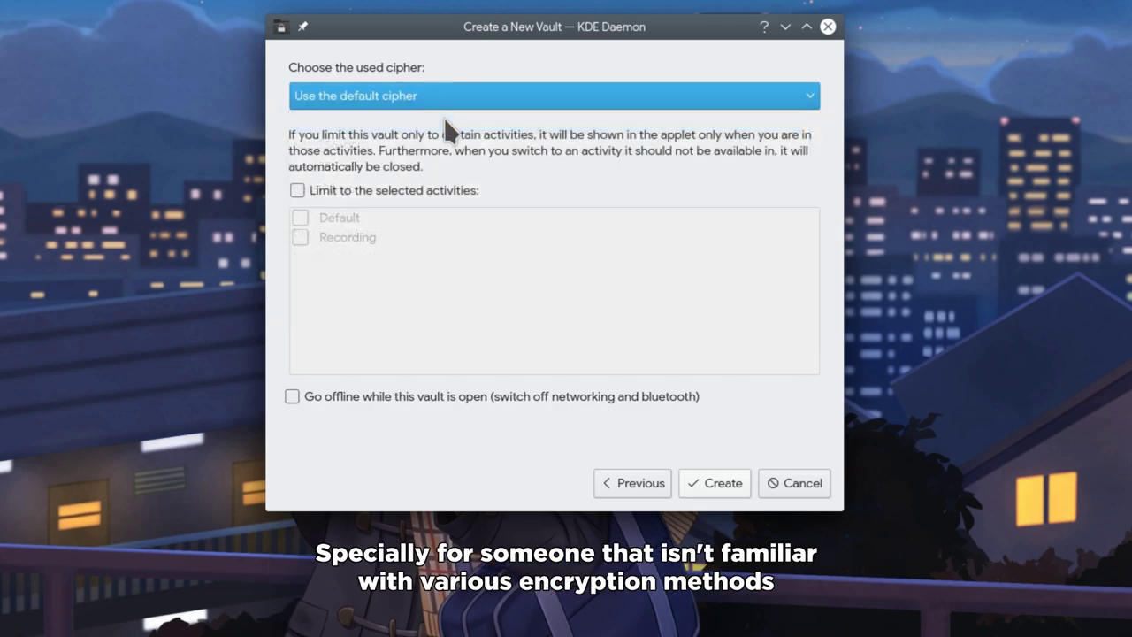
pyautogui.click(715, 485)
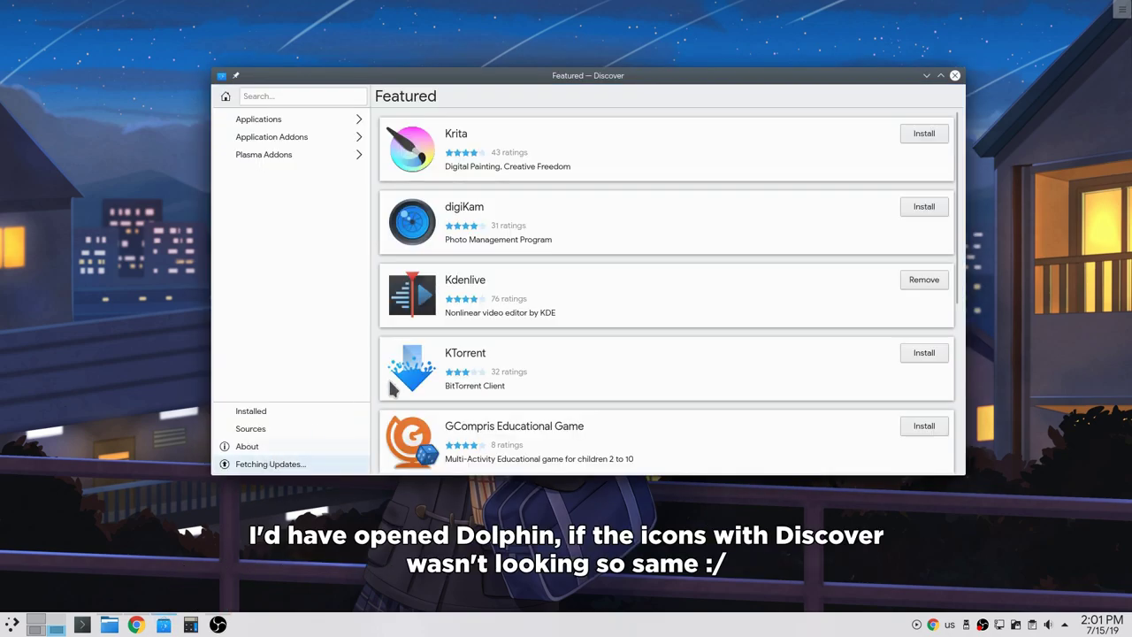
# Close the Discover window and open Dolphin at the Home folder.
pyautogui.click(954, 76)
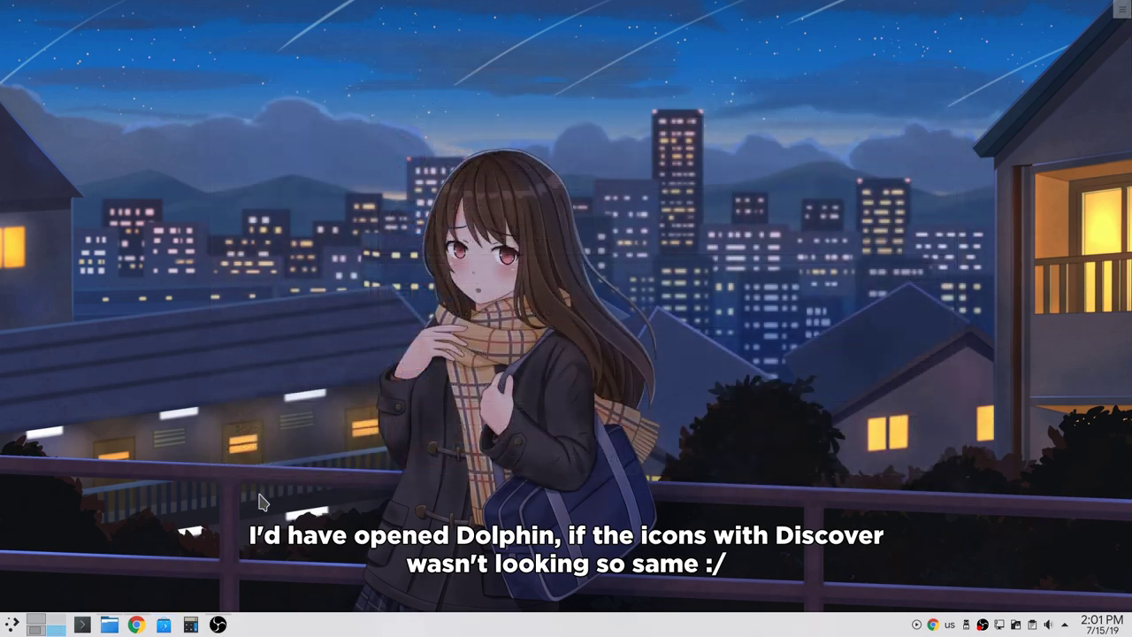
pyautogui.click(109, 625)
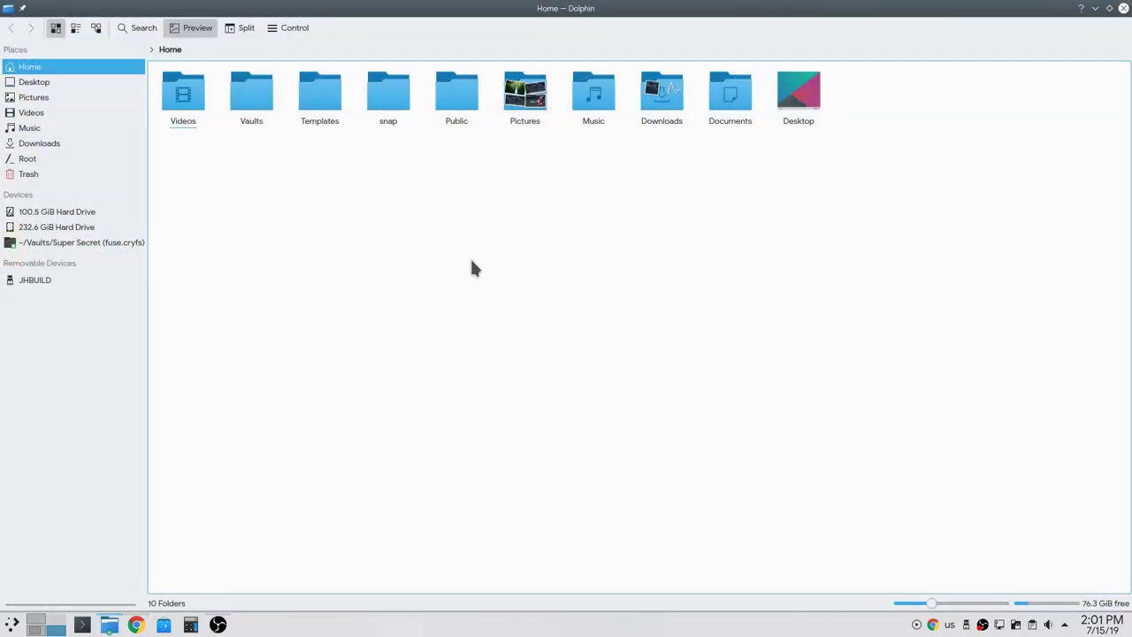
# Open Vaults > Super Secret and create a new folder named 'my Snuff Films' there.
pyautogui.click(255, 110)
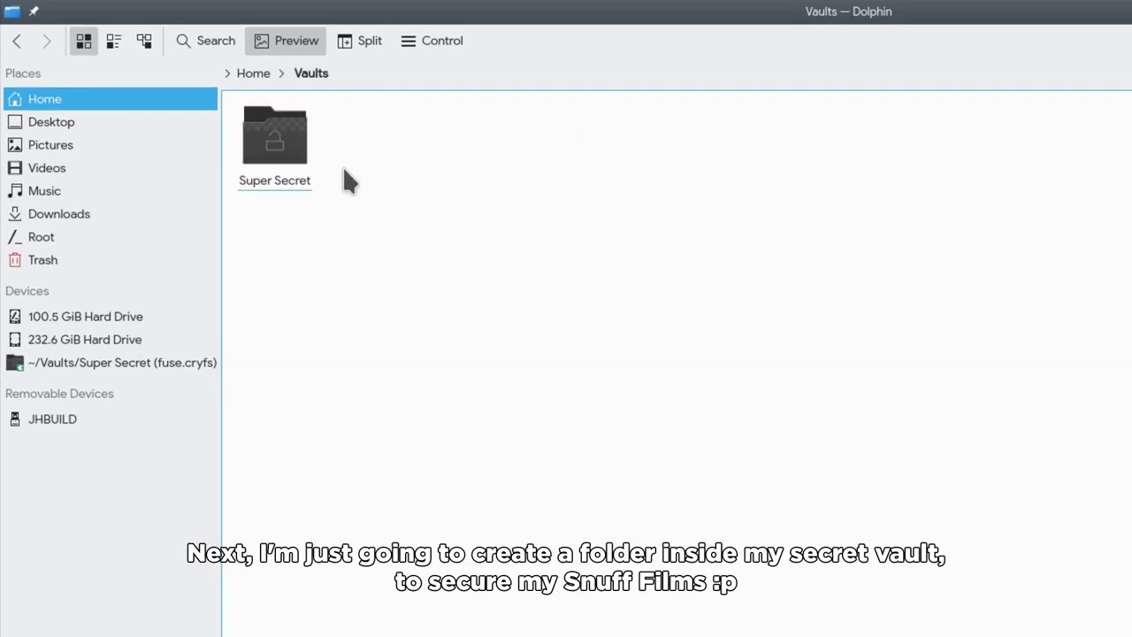
pyautogui.click(290, 156)
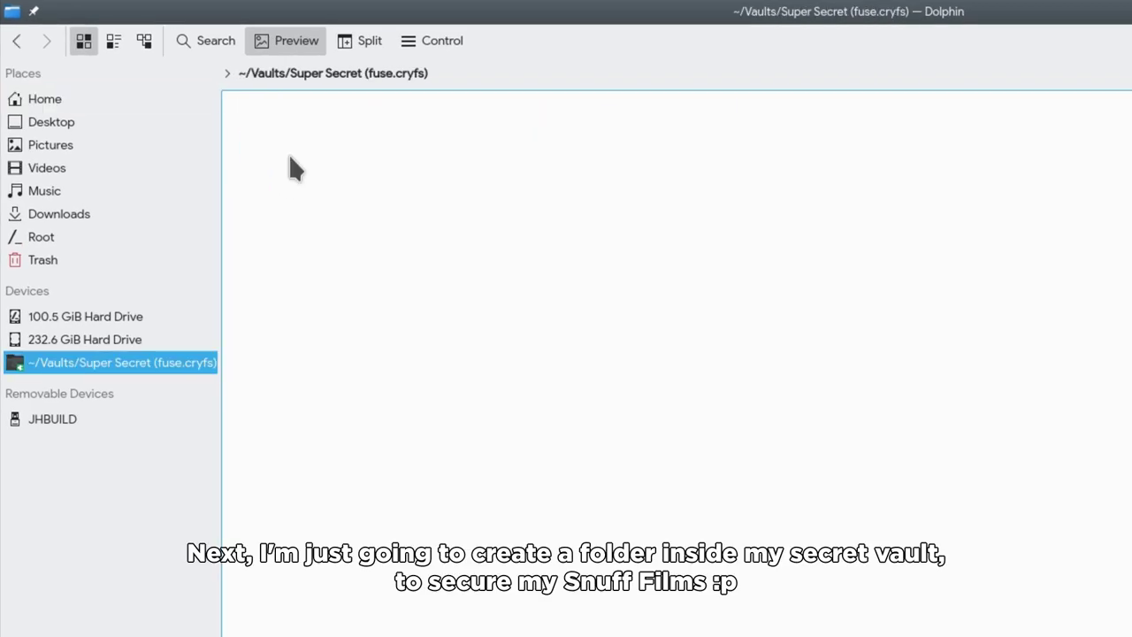
pyautogui.rightClick(482, 242)
pyautogui.moveTo(524, 256)
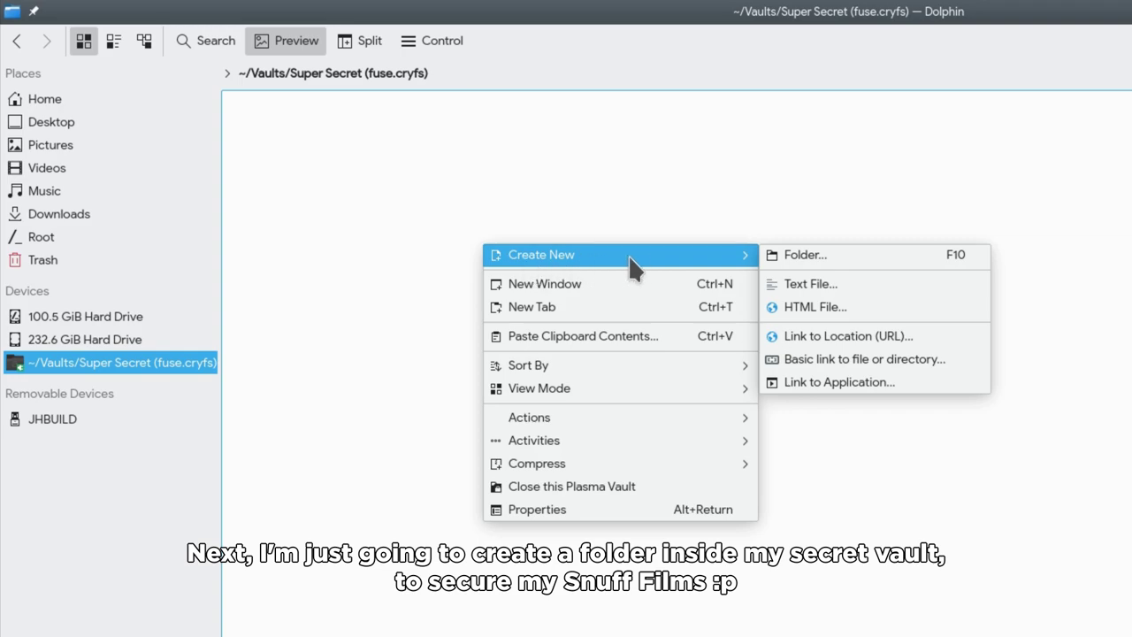
pyautogui.click(780, 254)
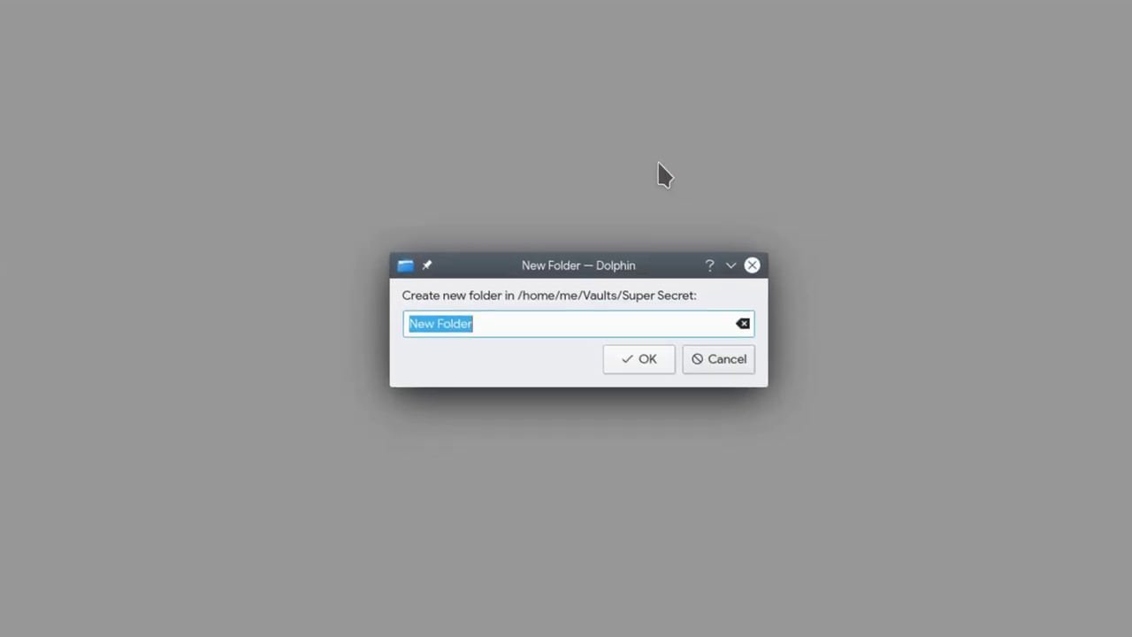
pyautogui.write('my Snu')
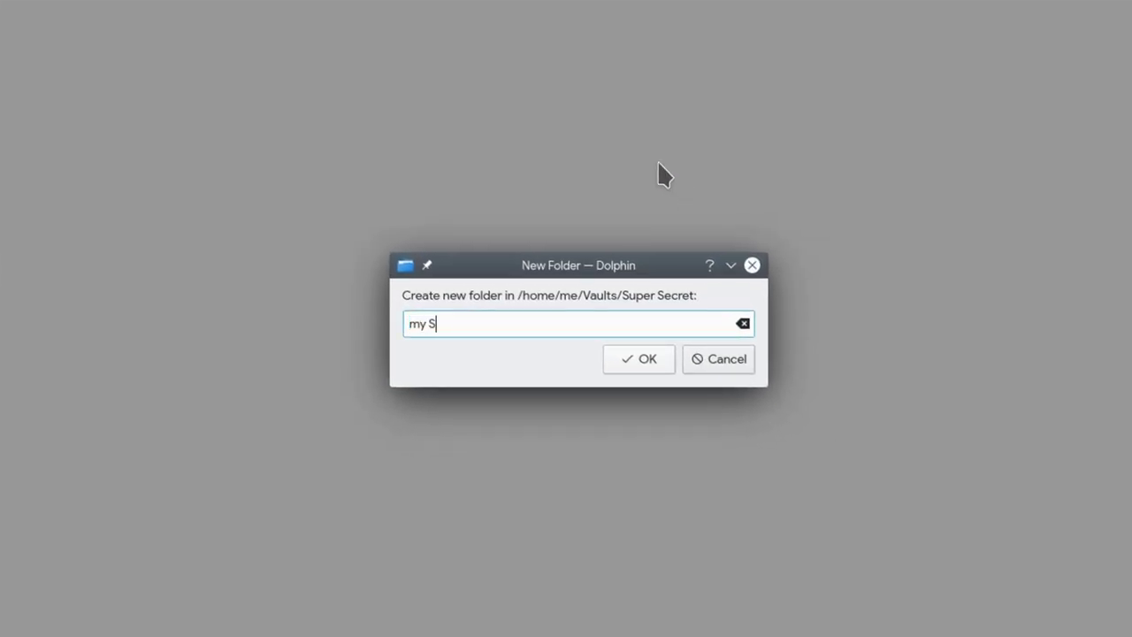
pyautogui.write('ff Films')
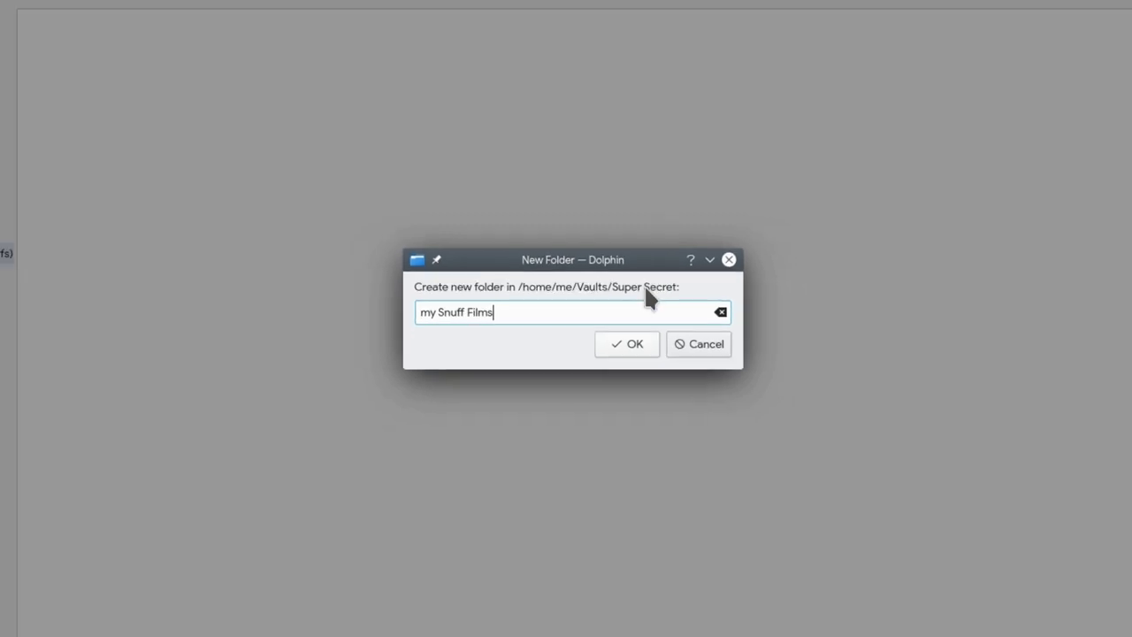
pyautogui.click(646, 359)
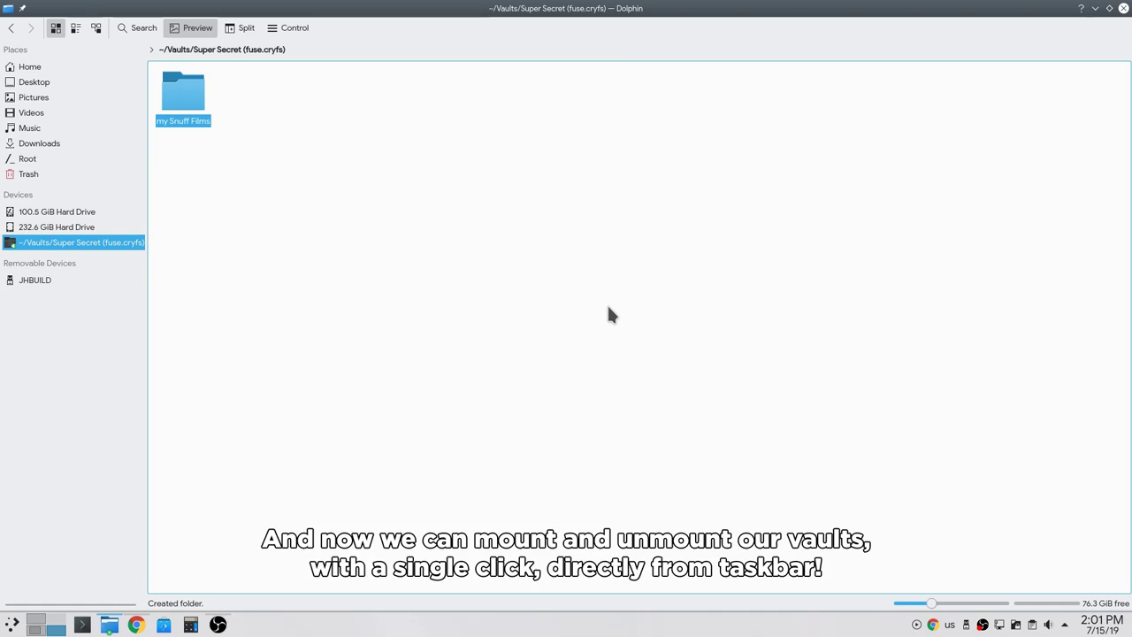
# Lock the Super Secret vault from the Vaults tray, then unlock it with its password.
pyautogui.click(1063, 625)
pyautogui.click(1063, 624)
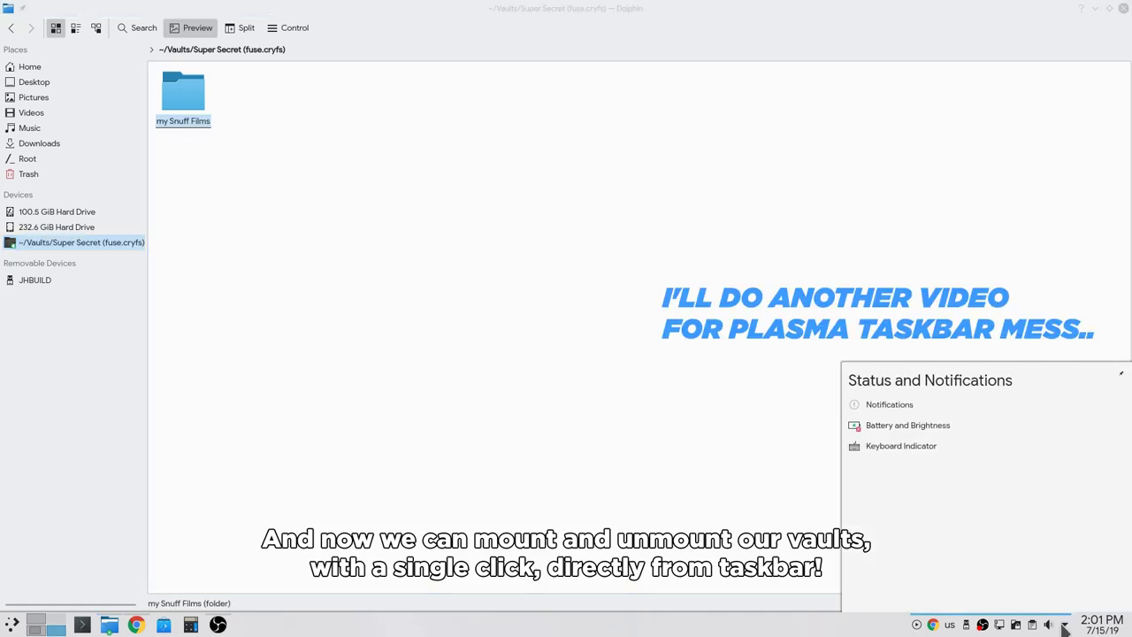
pyautogui.click(1016, 624)
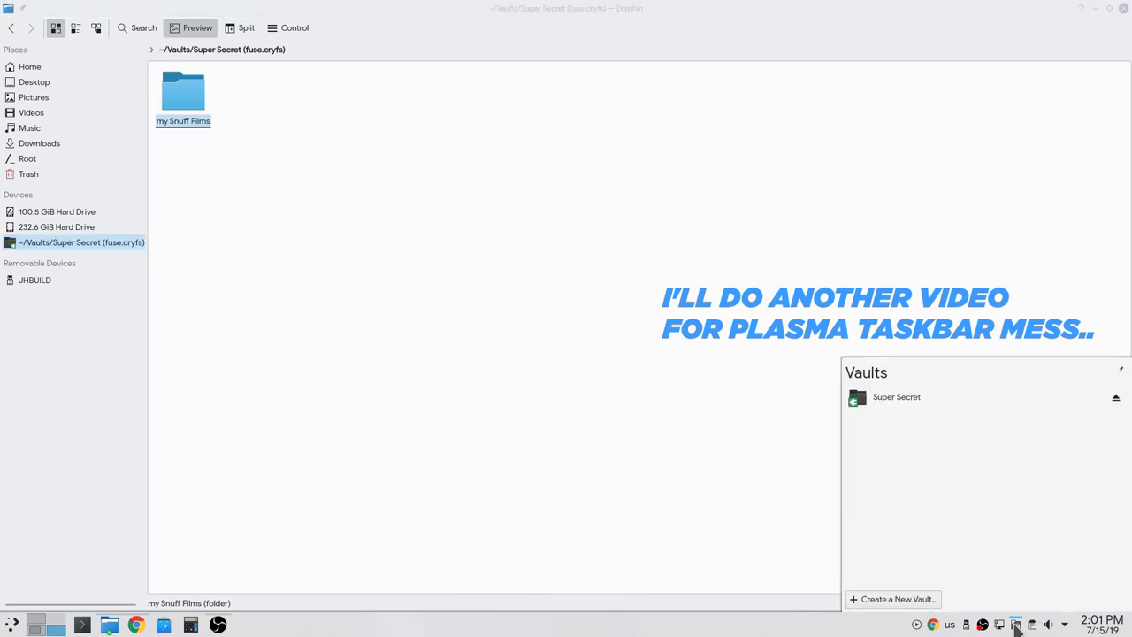
pyautogui.click(1115, 399)
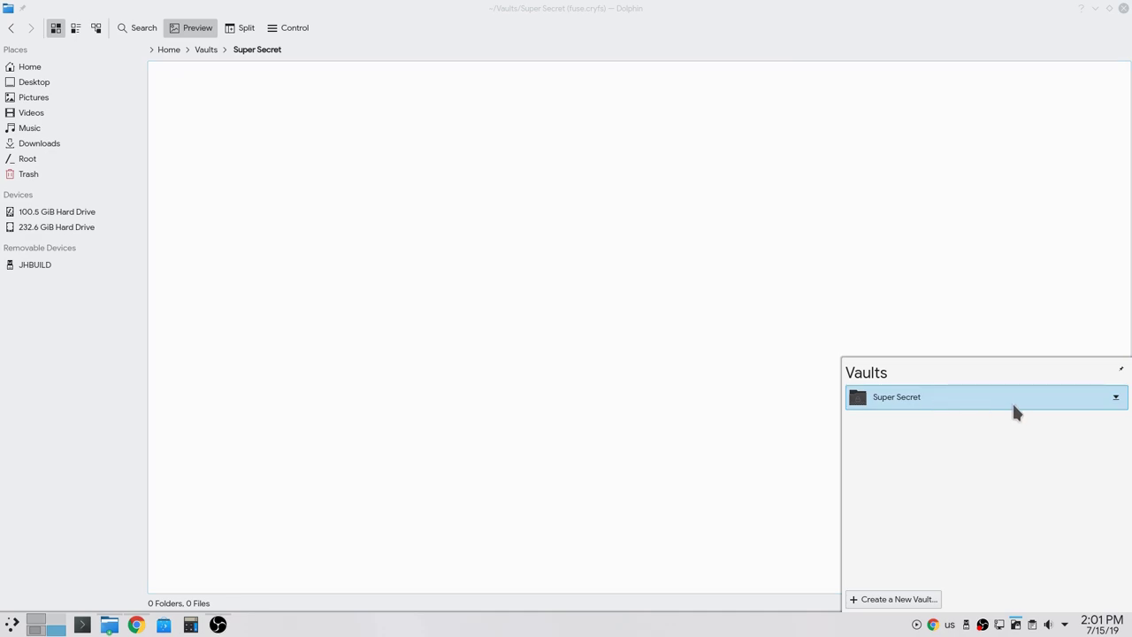
pyautogui.click(1118, 399)
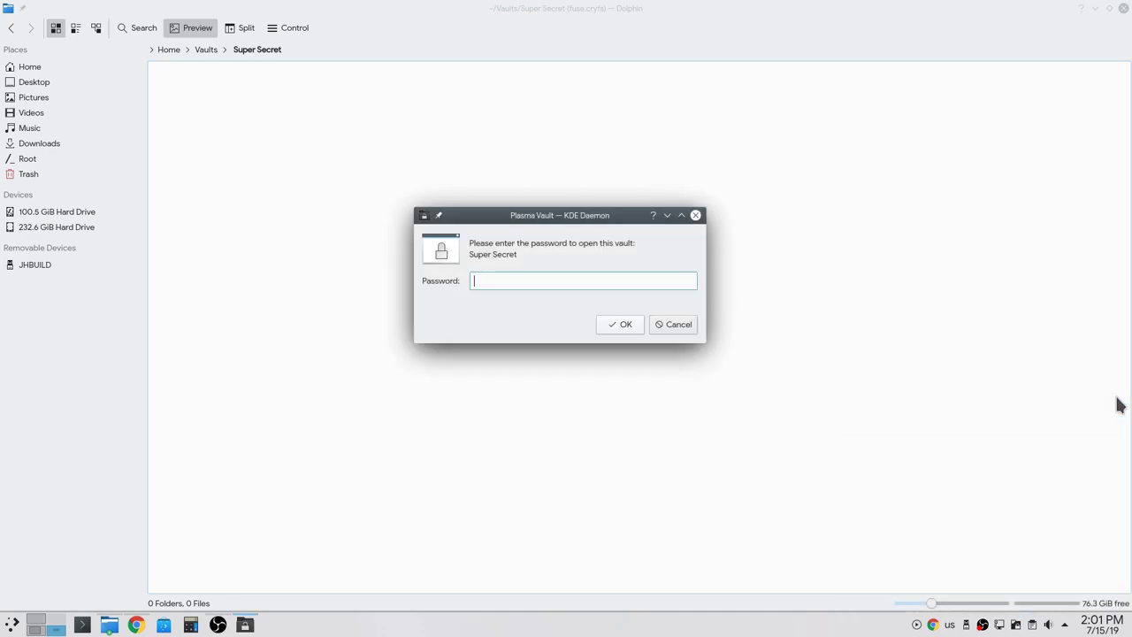
pyautogui.write('****')
pyautogui.click(625, 325)
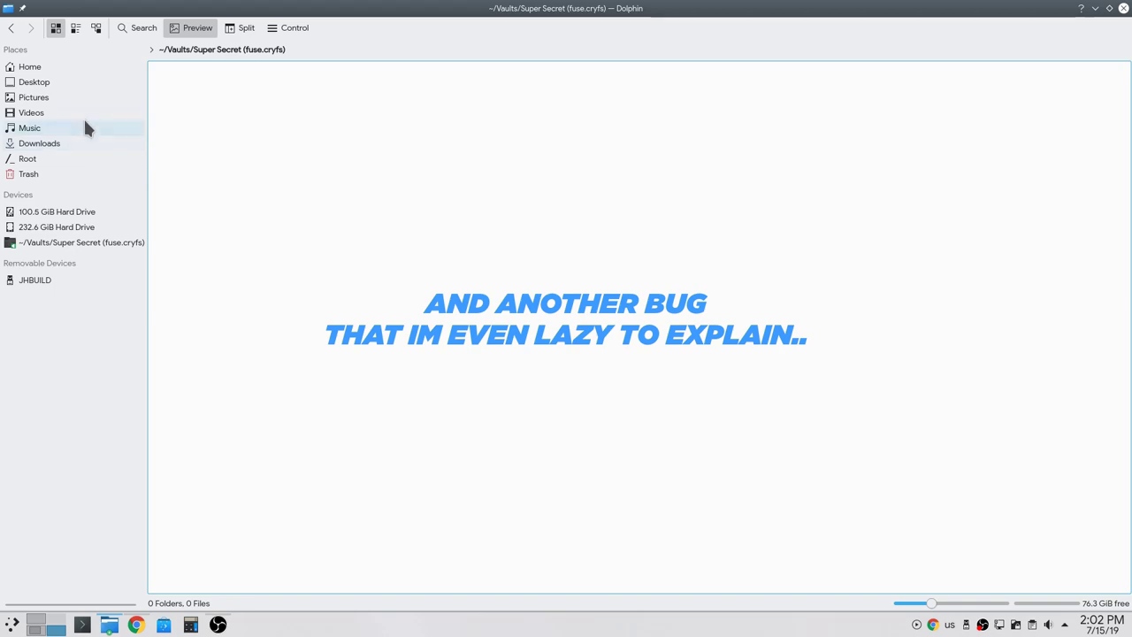
# Browse from Home through Vaults into Super Secret to find the my Snuff Films folder.
pyautogui.click(42, 67)
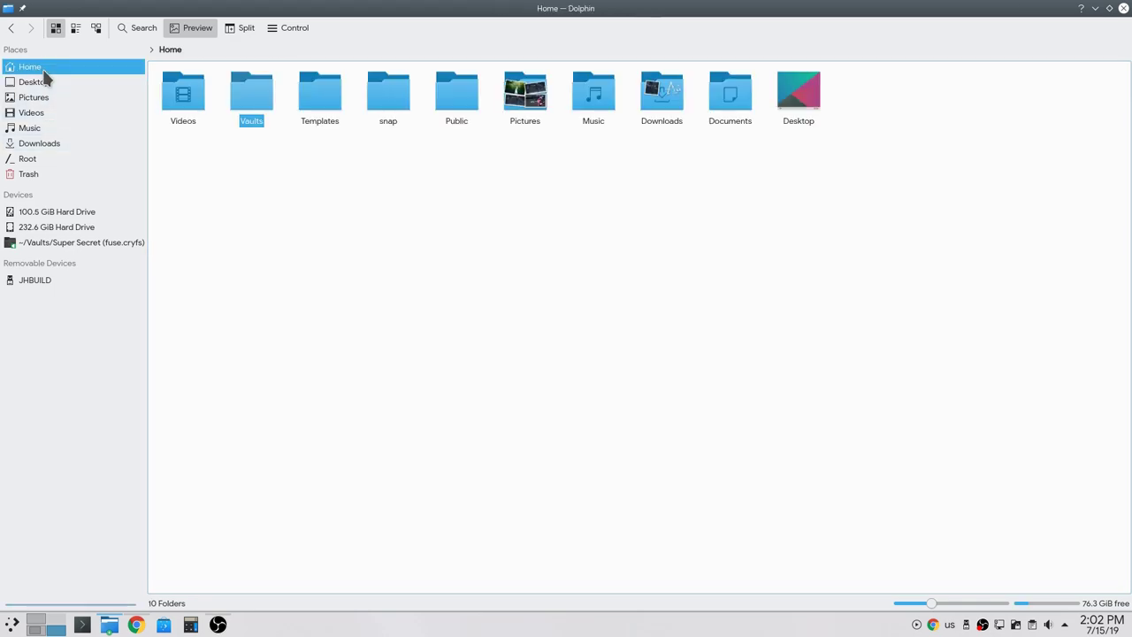
pyautogui.click(243, 110)
pyautogui.click(196, 96)
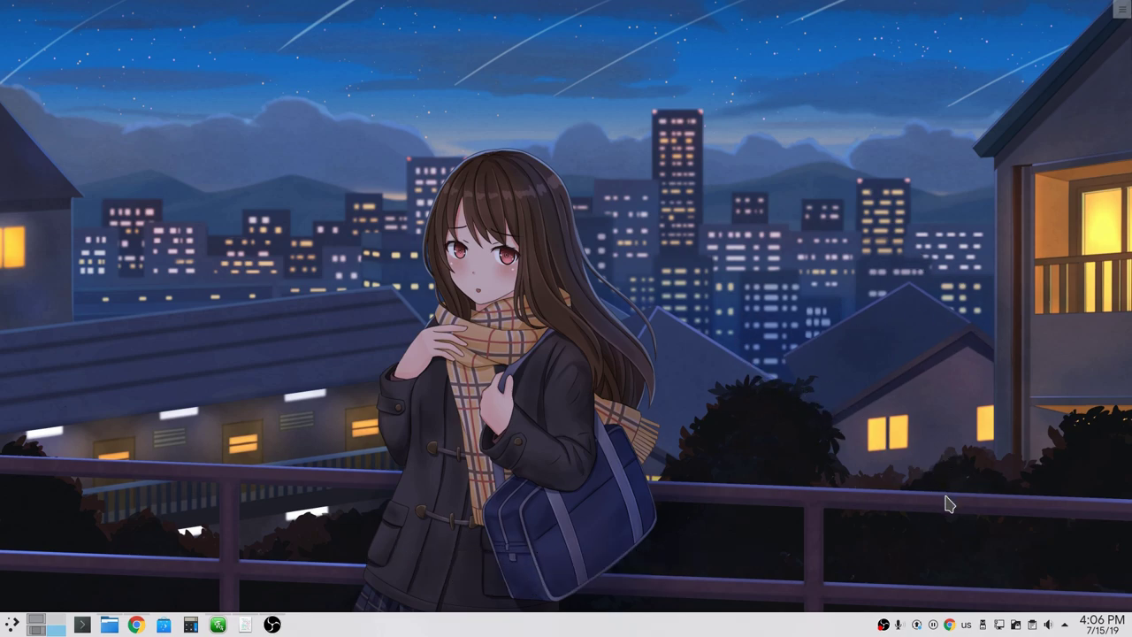
# Close the Delete ME vault, confirm its name 'Delete ME' under deletion options, and delete it.
pyautogui.click(1016, 625)
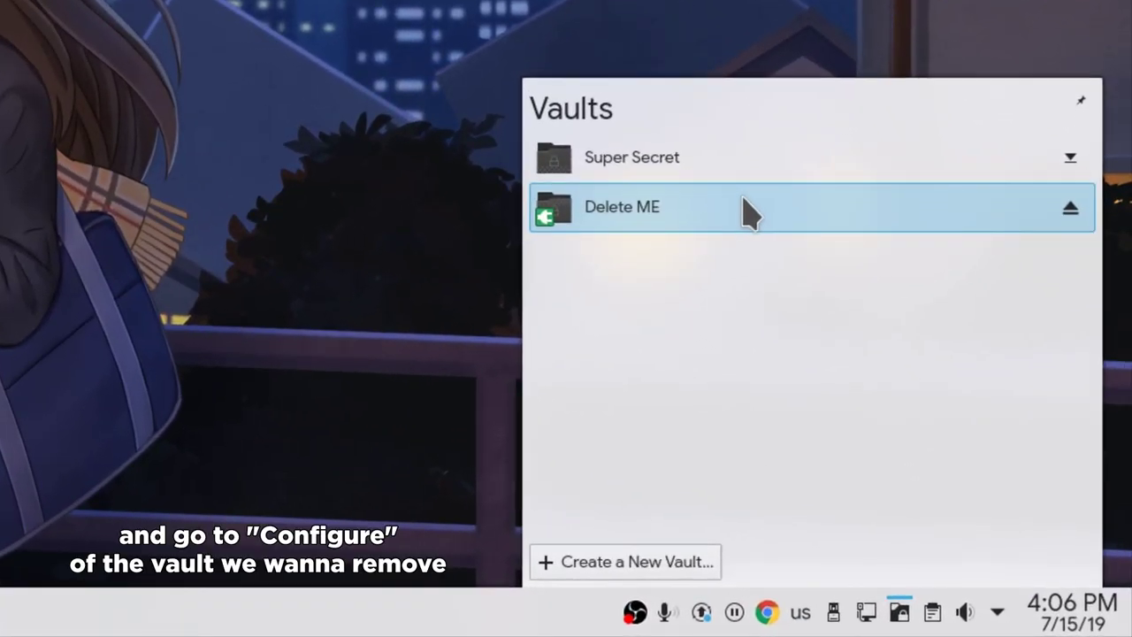
pyautogui.click(743, 212)
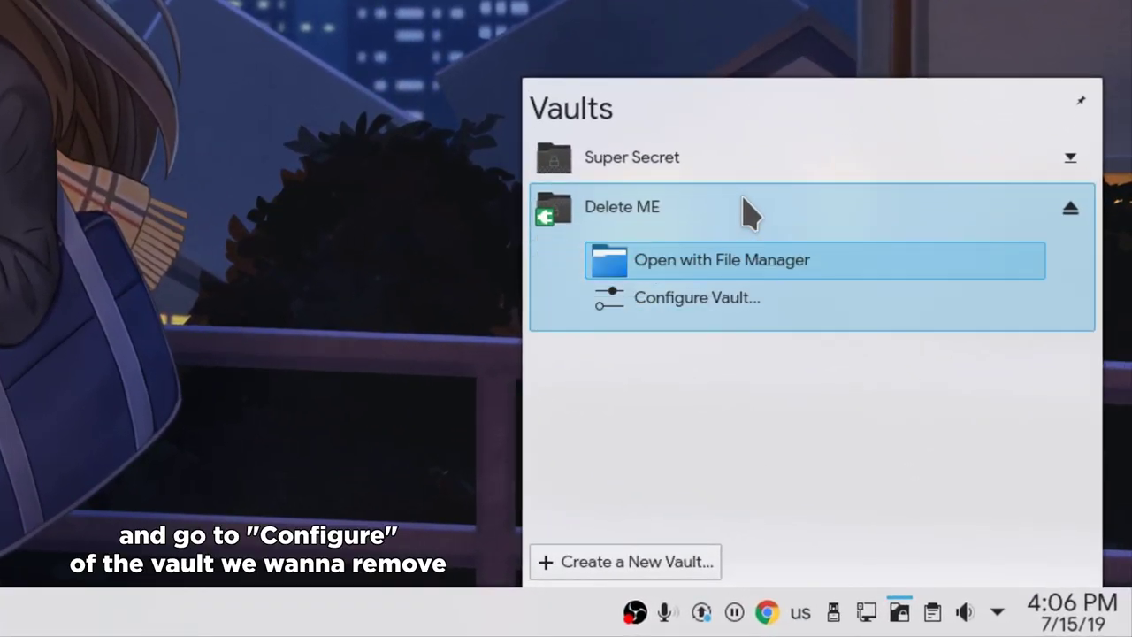
pyautogui.click(698, 304)
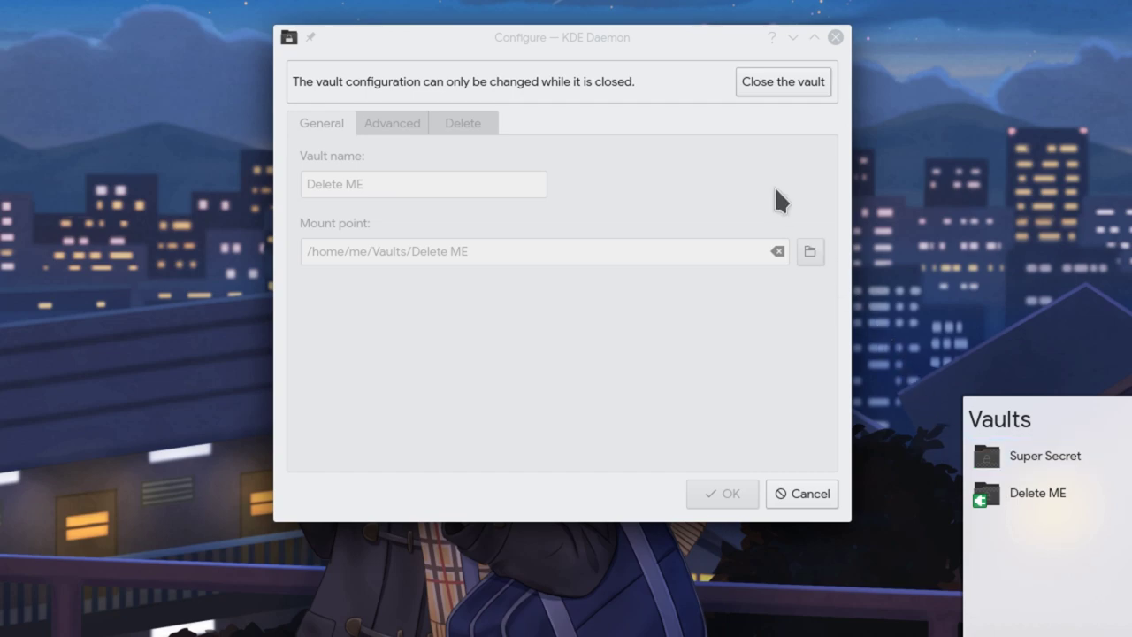
pyautogui.click(774, 86)
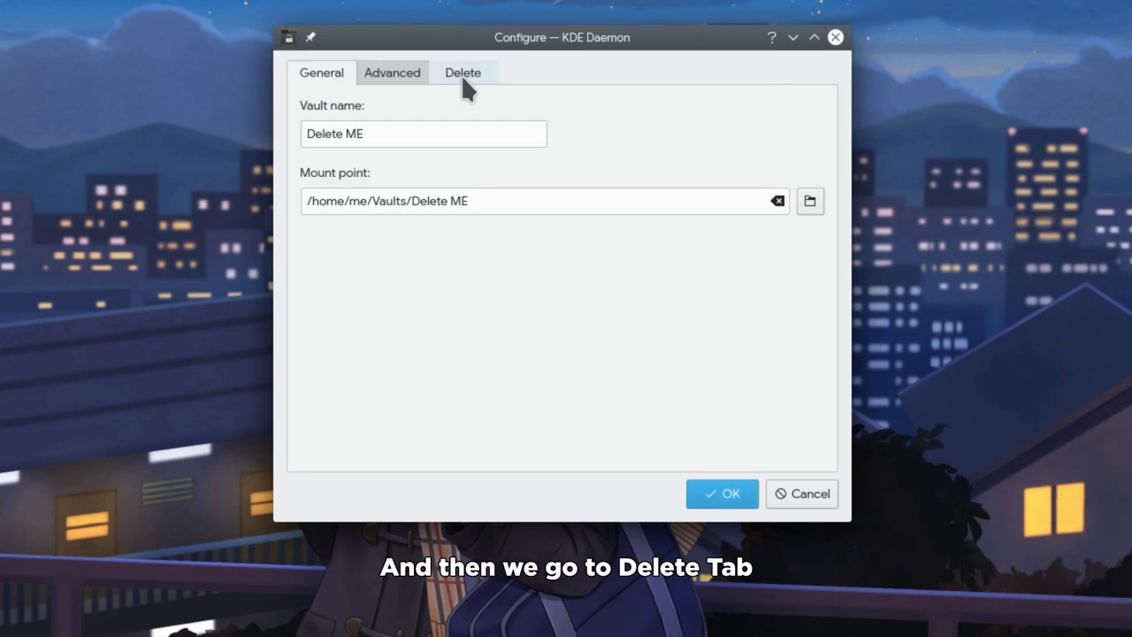
pyautogui.click(455, 81)
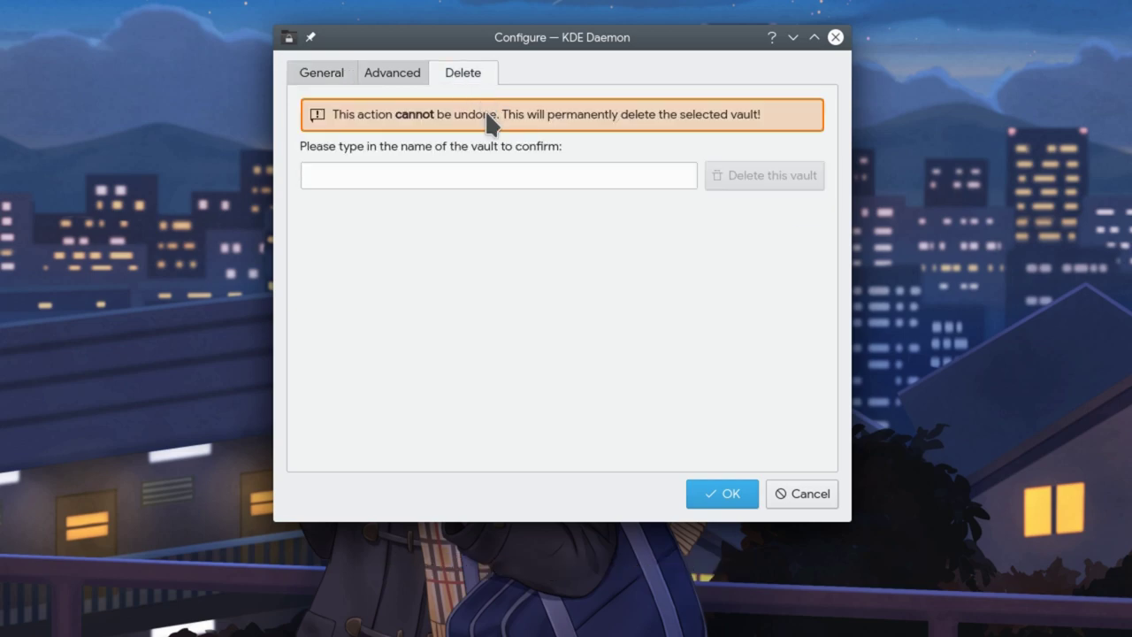
pyautogui.click(491, 165)
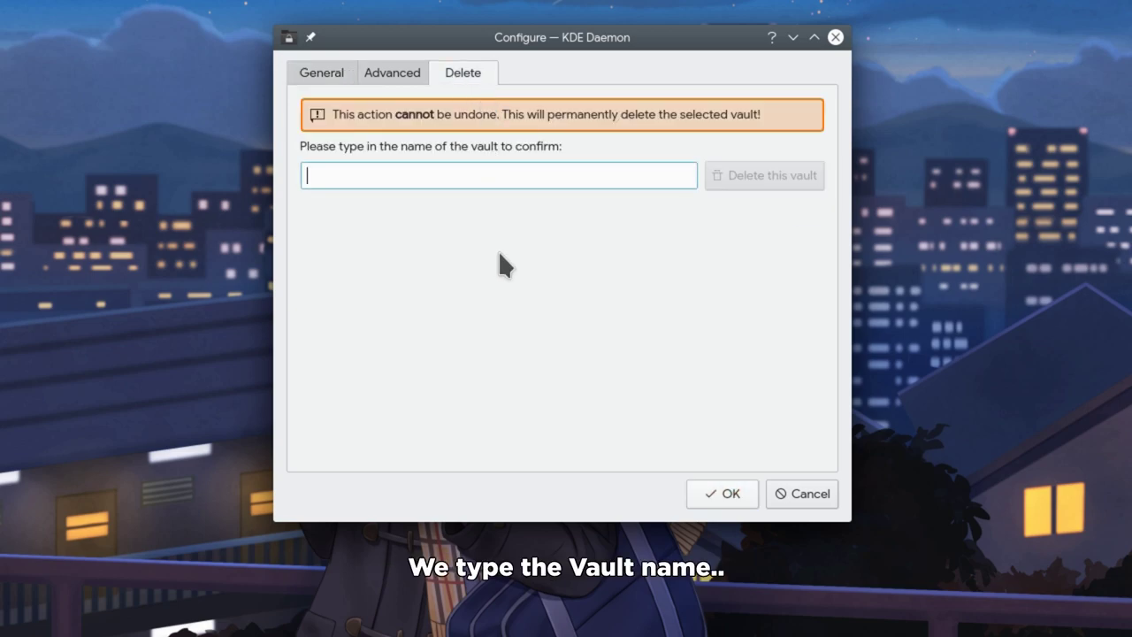
pyautogui.write('Delete ME')
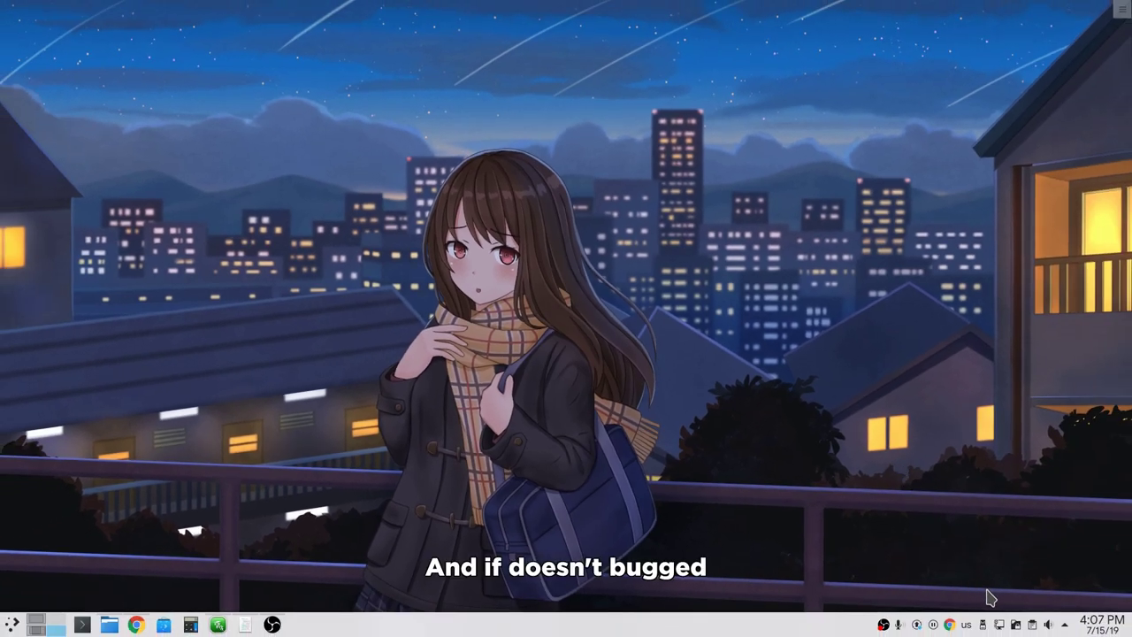
pyautogui.click(1015, 624)
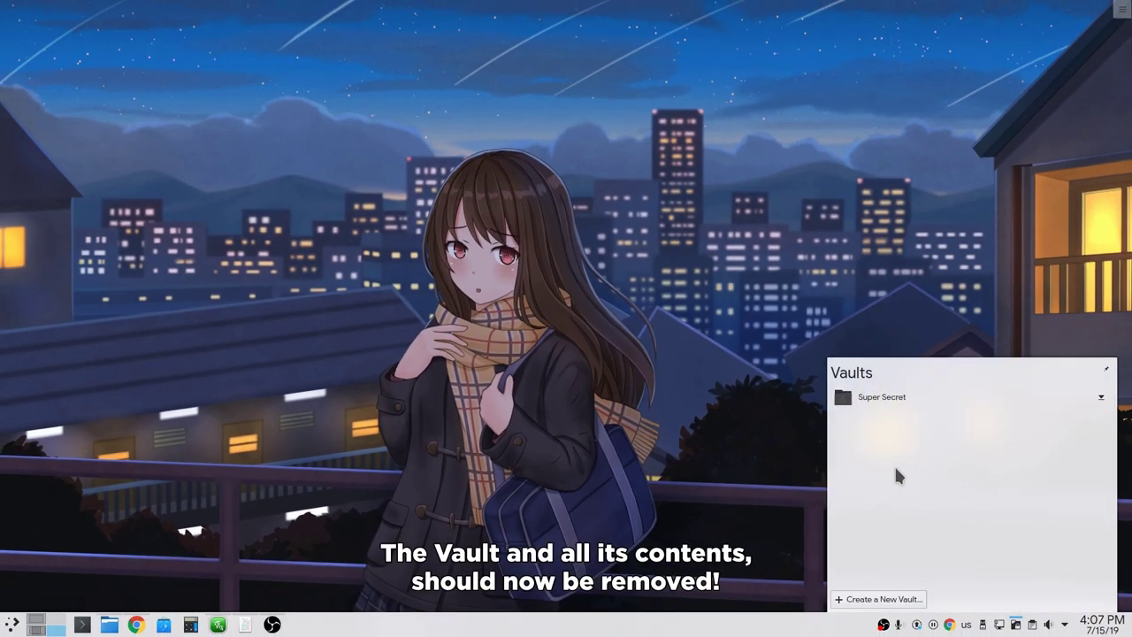